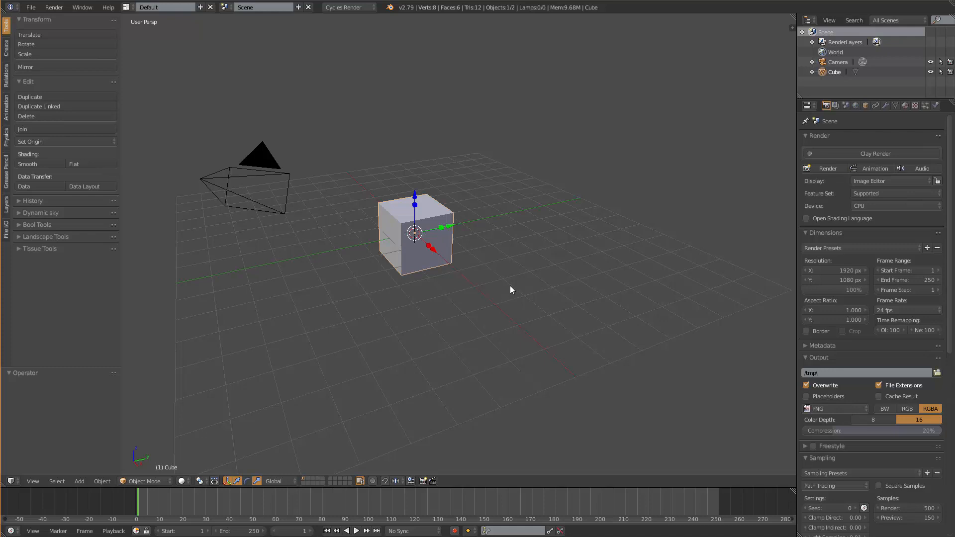
Add a Bevel modifier to the cube and set its segments to 2.
scroll(455, 270, up, 3)
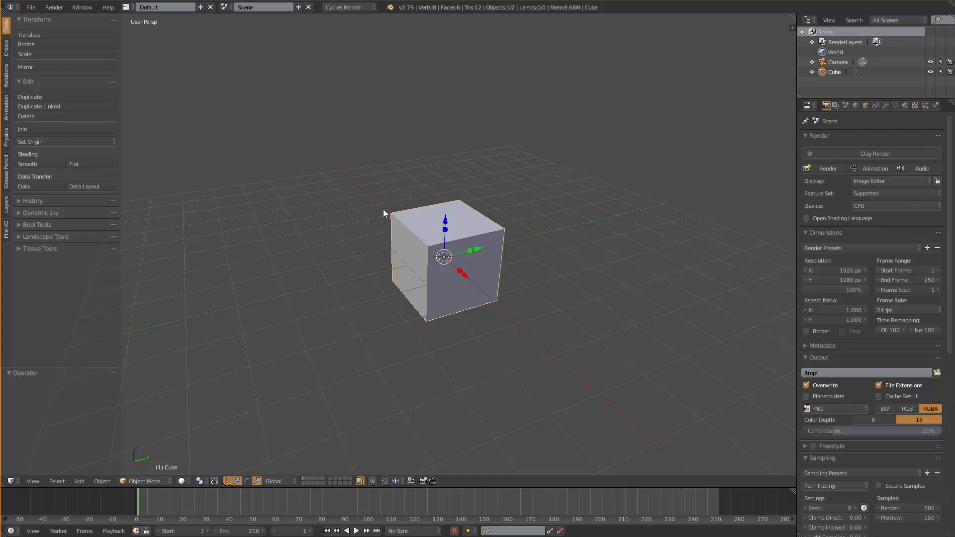
click(886, 105)
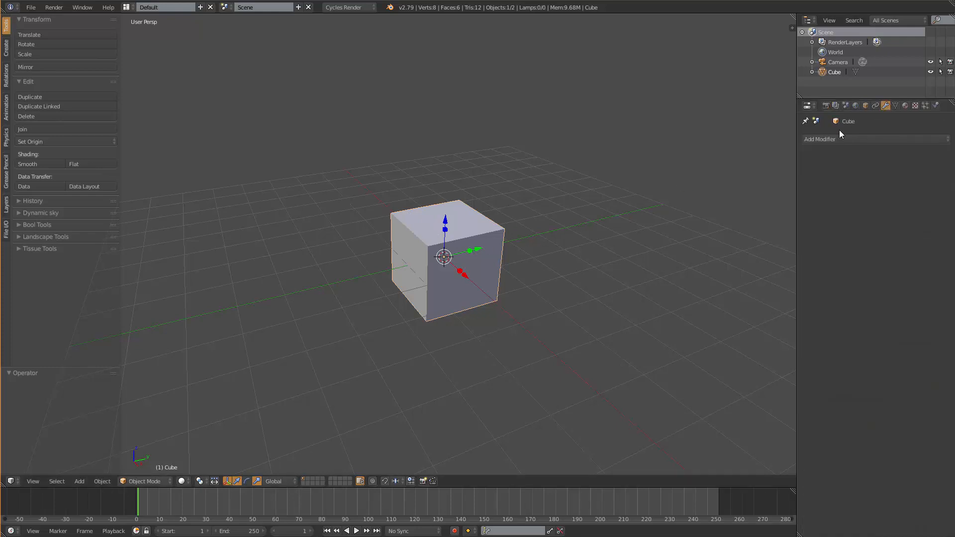
click(835, 139)
click(763, 172)
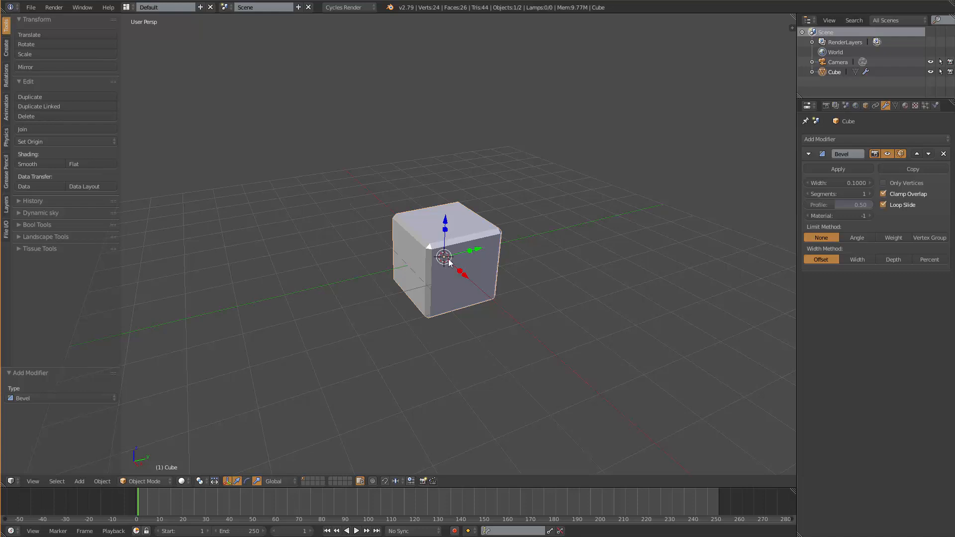
scroll(447, 244, up, 4)
shift+middle_drag(453, 200, 440, 198)
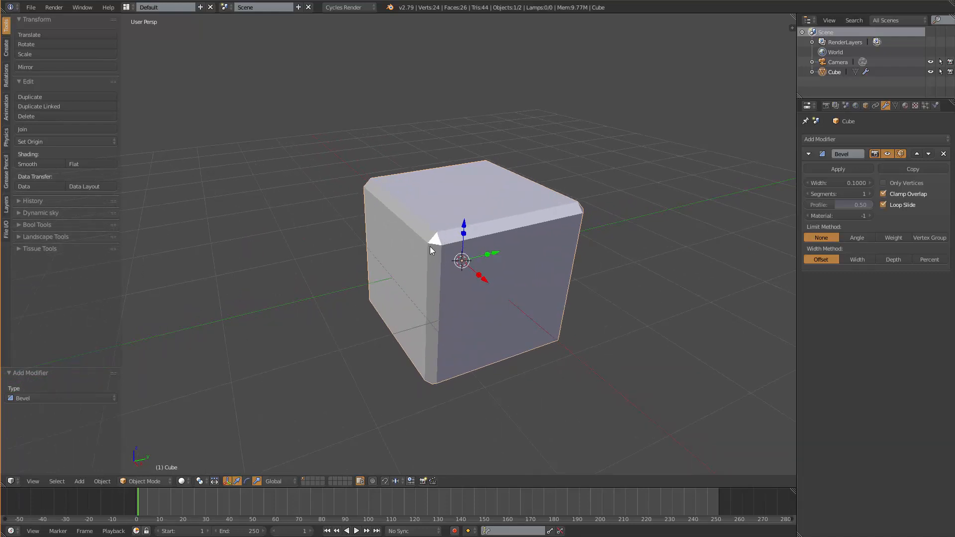
click(867, 193)
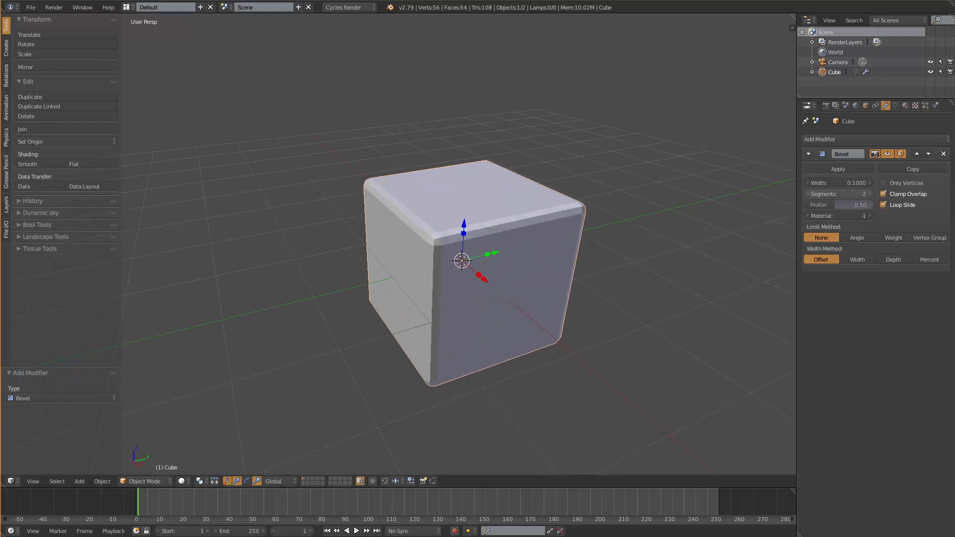
scroll(501, 230, up, 2)
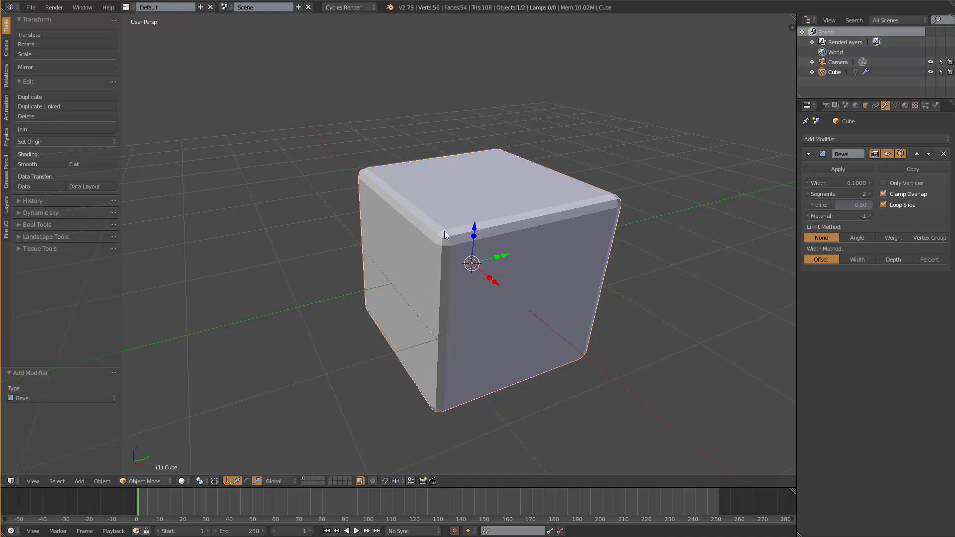
scroll(500, 201, down, 3)
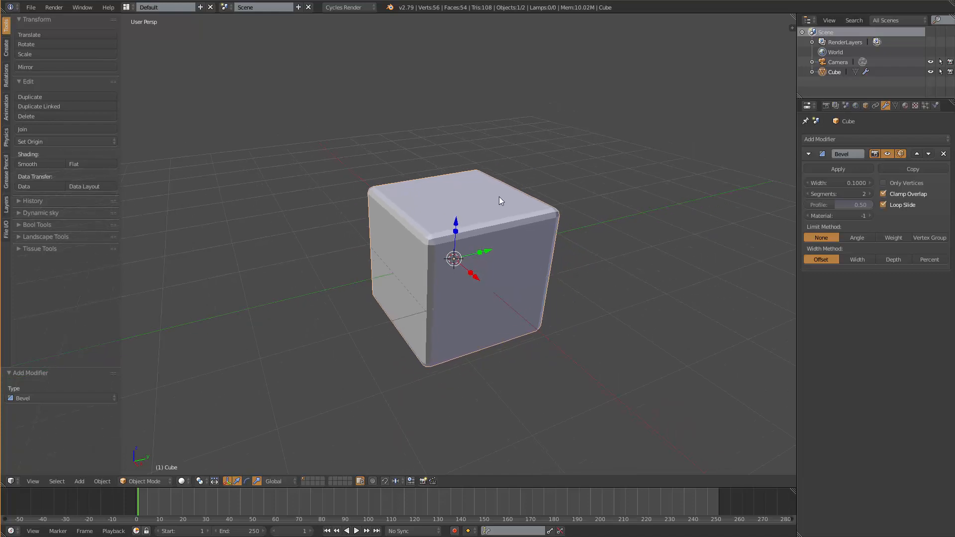
Apply smooth shading to the bevelled cube and check how its edges look.
click(41, 163)
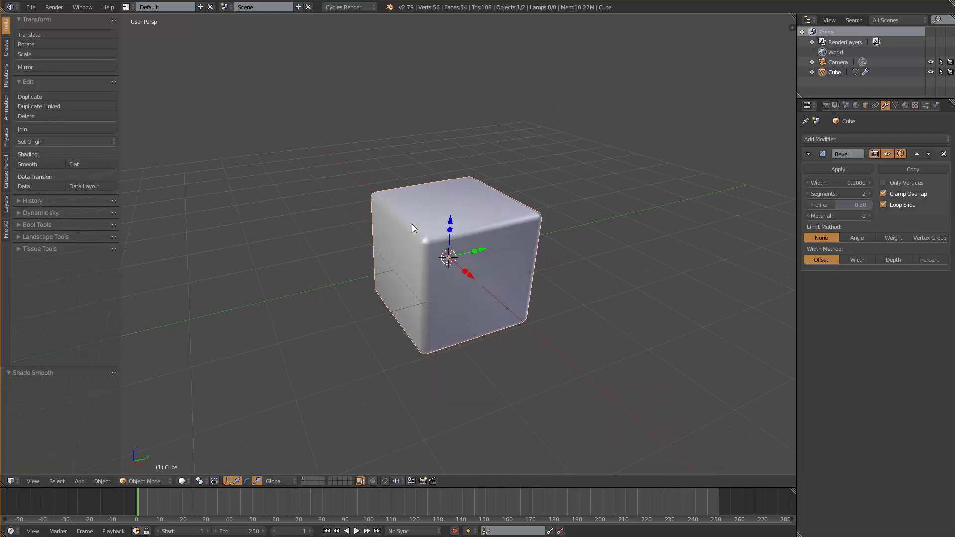
mouse_move(412, 224)
middle_down()
mouse_move(450, 249)
mouse_move(449, 238)
middle_up()
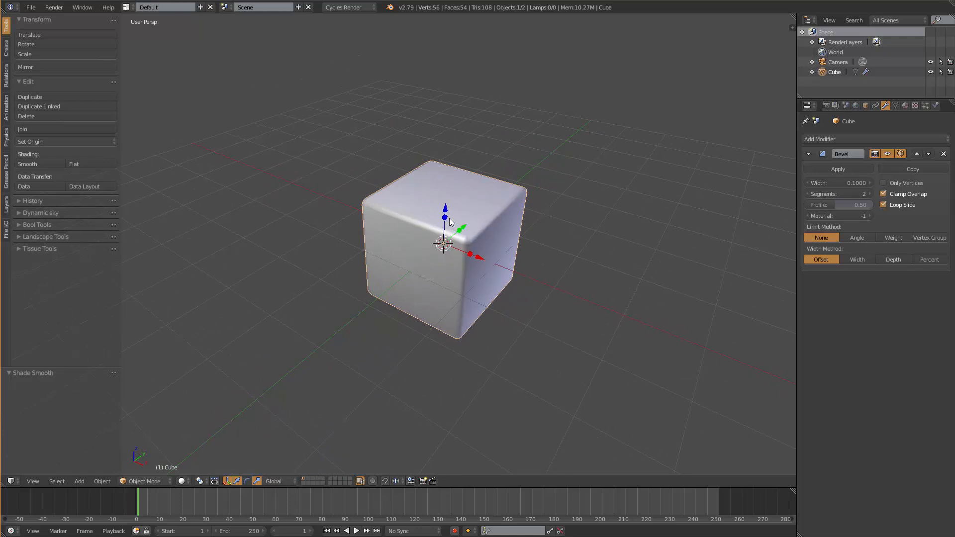
scroll(465, 199, down, 2)
middle_drag(472, 251, 417, 214)
scroll(455, 243, up, 1)
In Edit Mode, mark the cube's four vertical edges and three of its bottom edges as seams.
key(Tab)
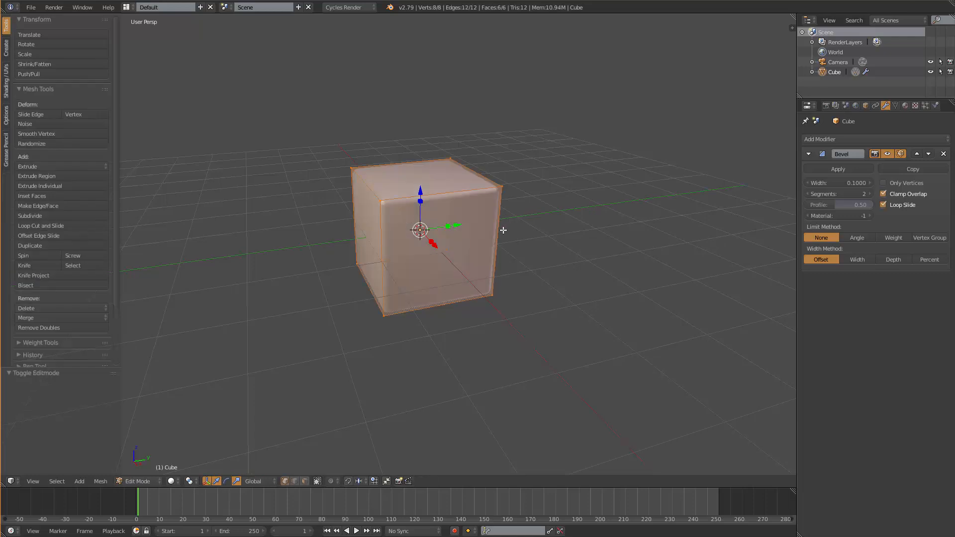
key(ctrl+Tab)
click(488, 232)
click(379, 229)
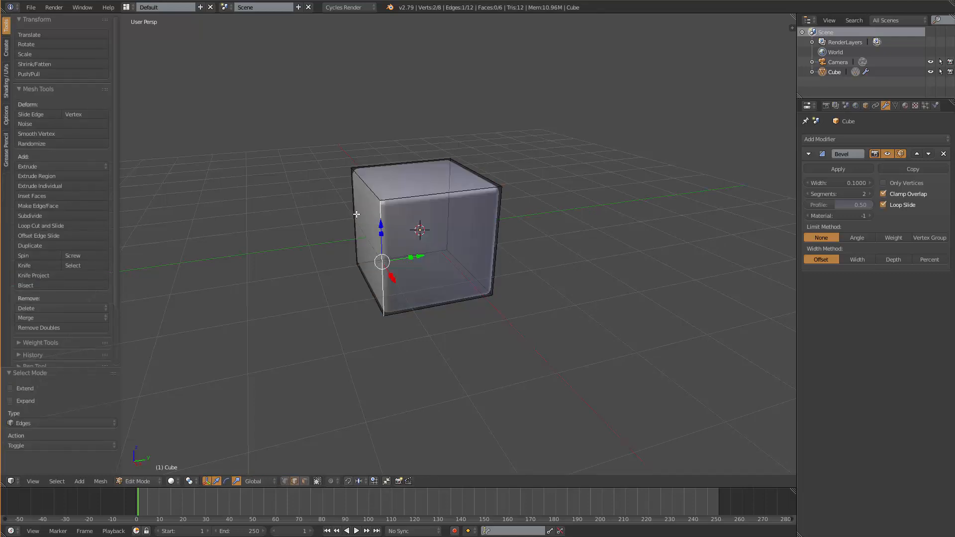
shift+click(356, 213)
shift+click(438, 216)
shift+click(480, 263)
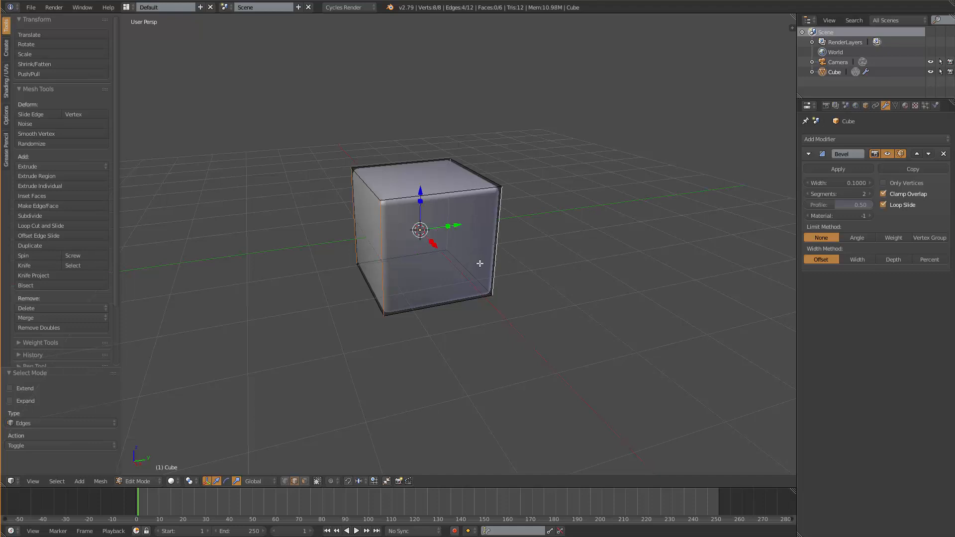
shift+click(450, 300)
shift+click(369, 287)
shift+click(373, 258)
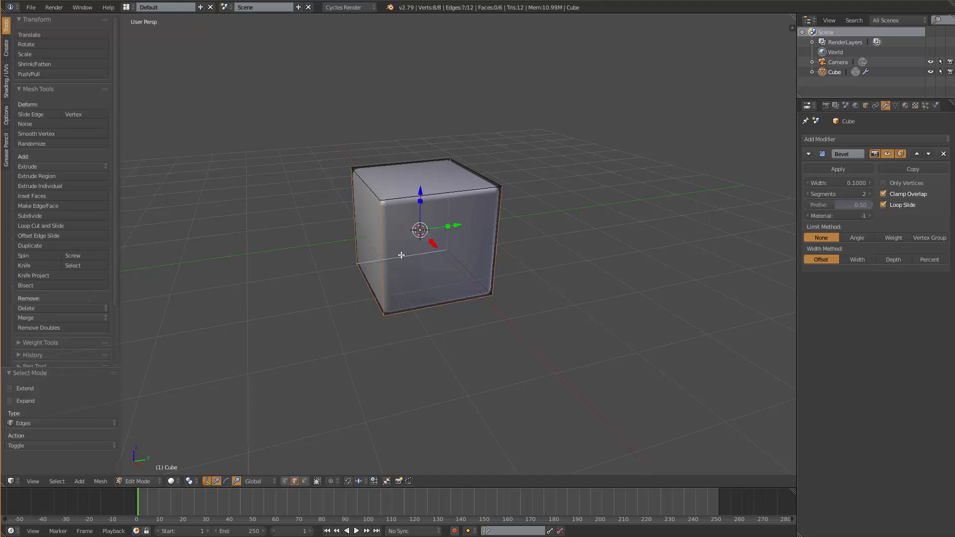
middle_drag(402, 254, 494, 241)
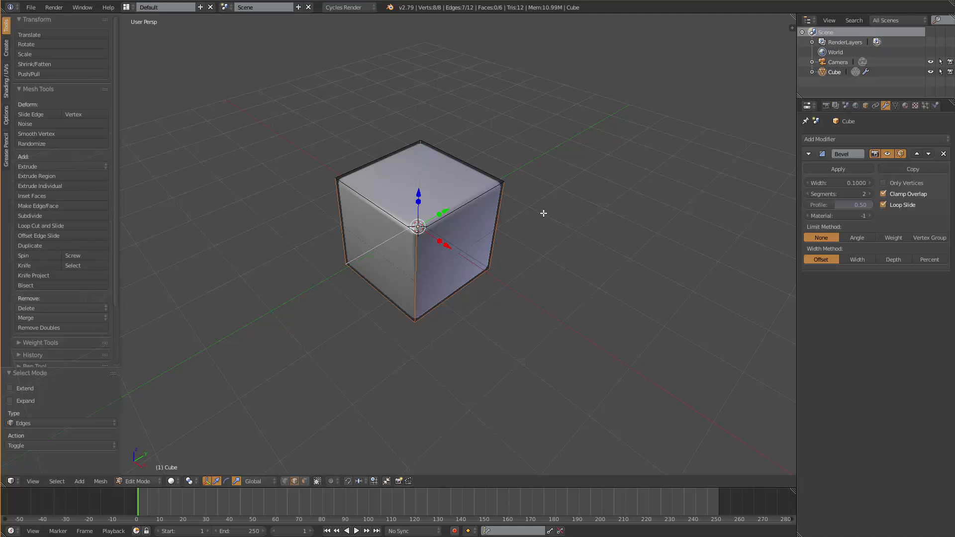
key(ctrl+e)
click(543, 212)
Unwrap the whole cube mesh along its marked seams.
key(a)
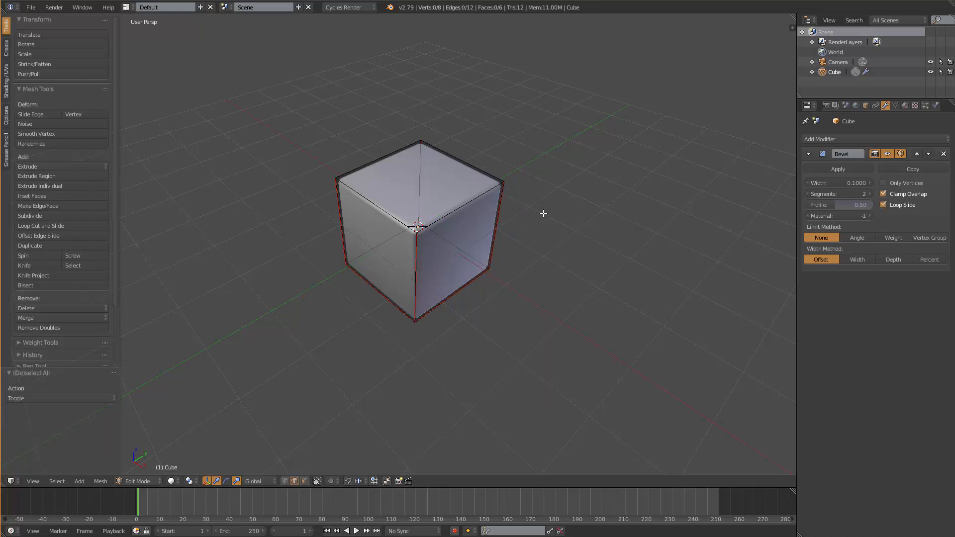
key(a)
key(u)
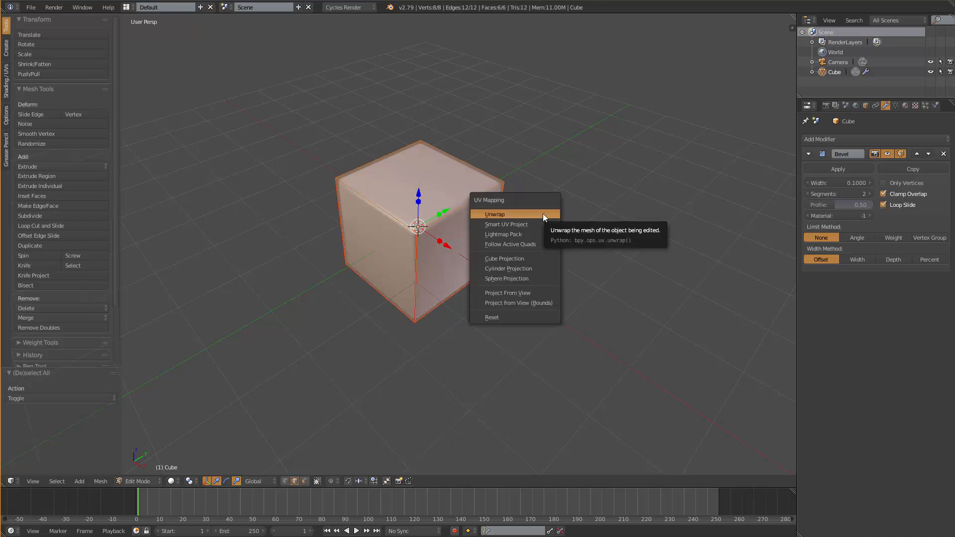
click(542, 213)
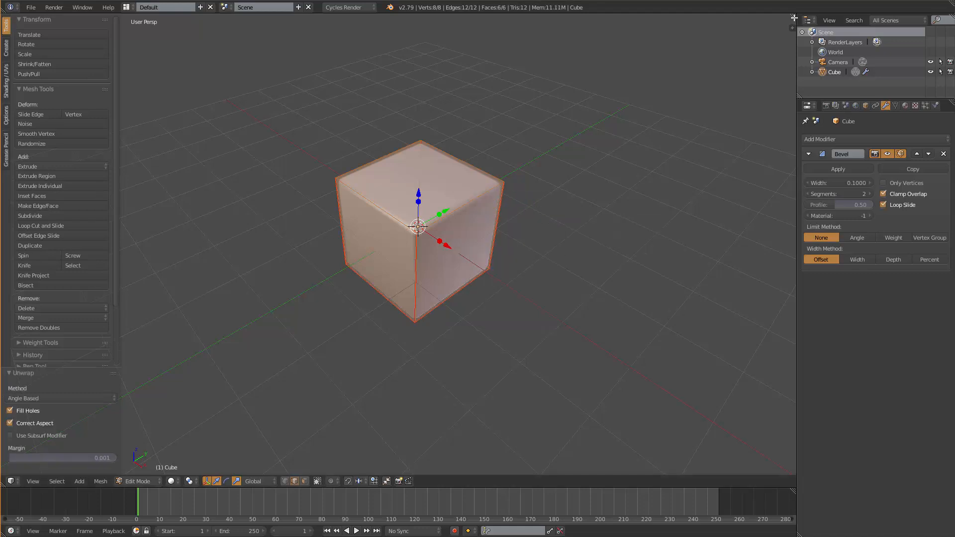
Split off a UV/Image Editor beside the 3D view, examine the unwrapped cube layout, and close that area again.
drag(792, 19, 501, 57)
click(511, 481)
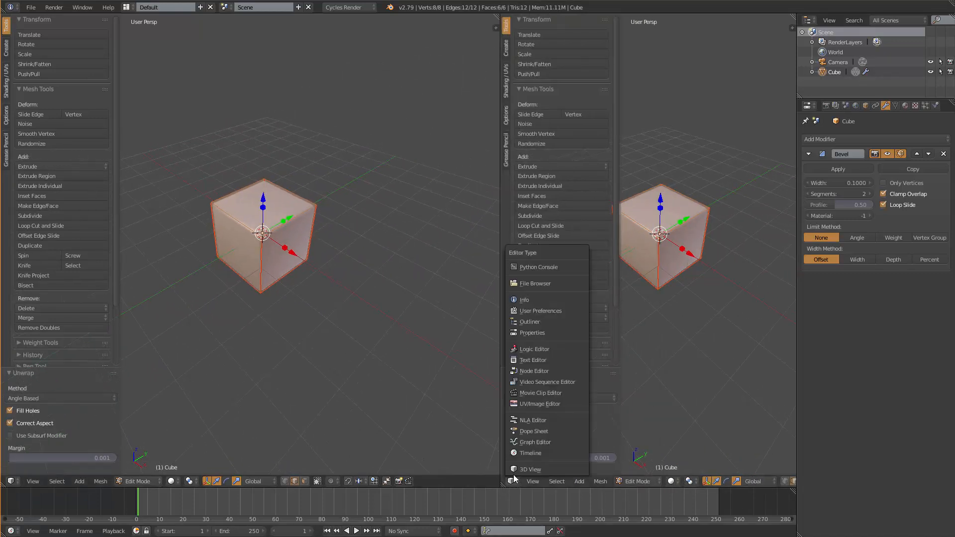
click(531, 405)
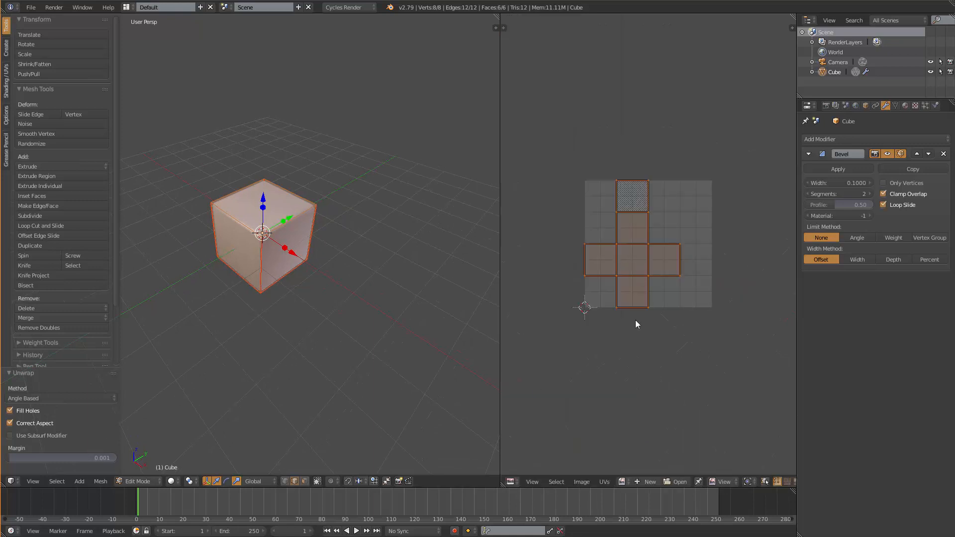
ctrl+middle_drag(634, 320, 627, 222)
middle_drag(646, 280, 687, 231)
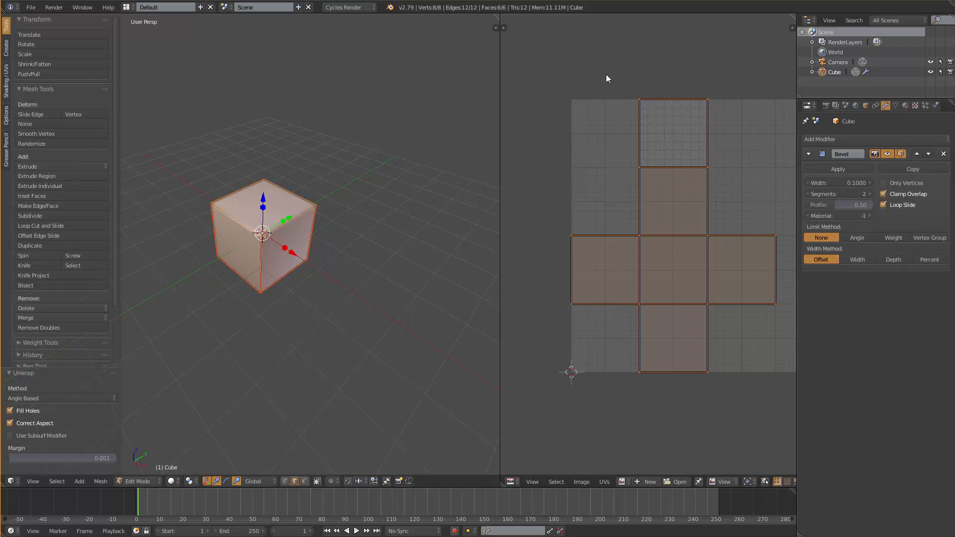
drag(497, 15, 572, 30)
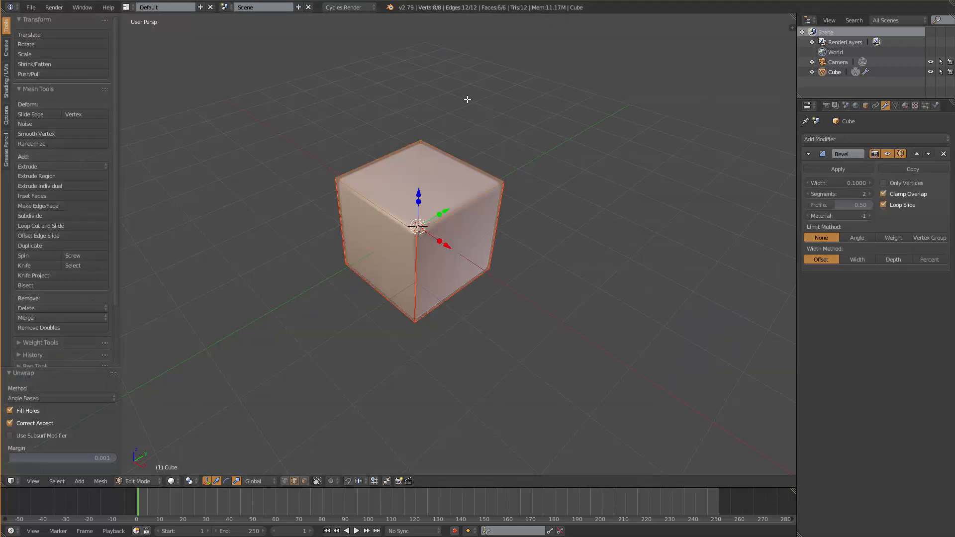
Apply the Bevel modifier in Object Mode and examine the seams along the bevelled edges in Edit Mode.
key(Tab)
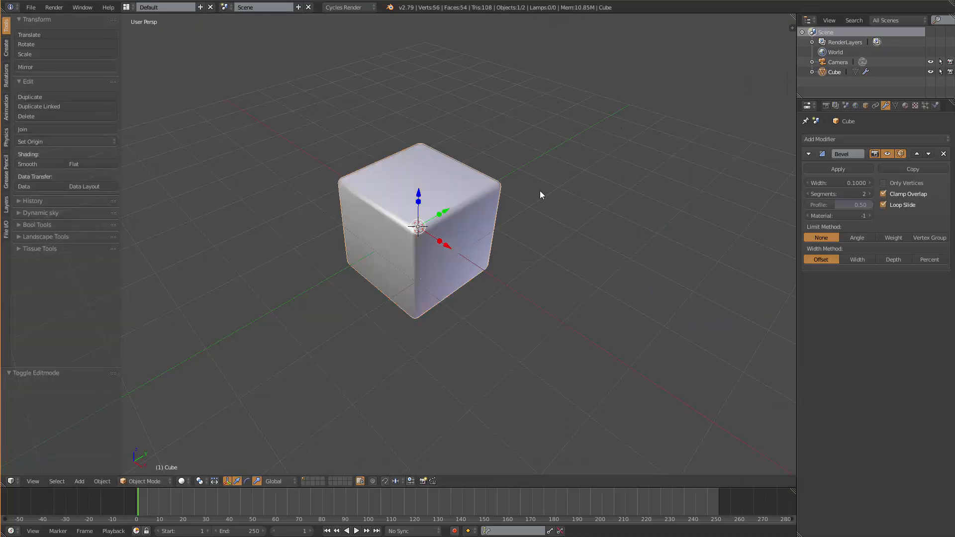
click(843, 170)
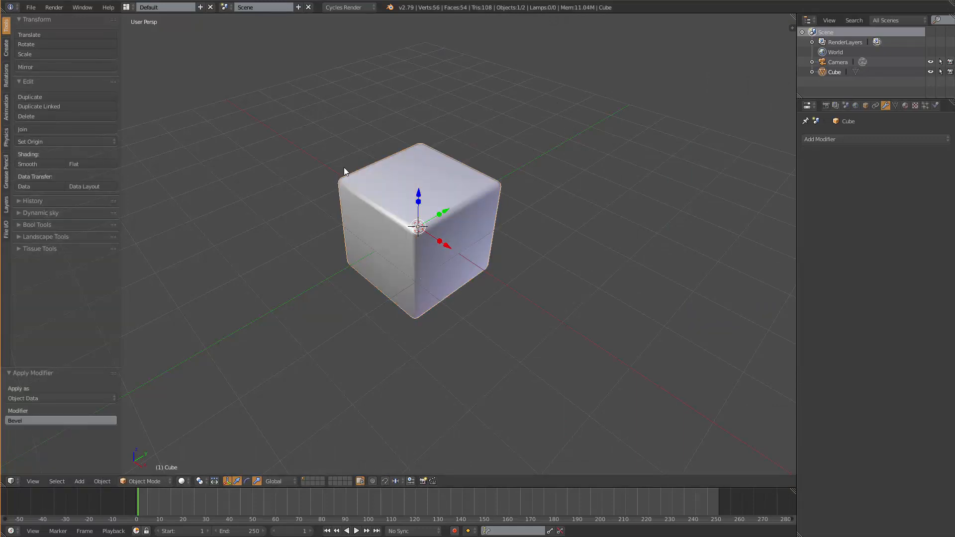
key(Tab)
middle_drag(550, 162, 522, 174)
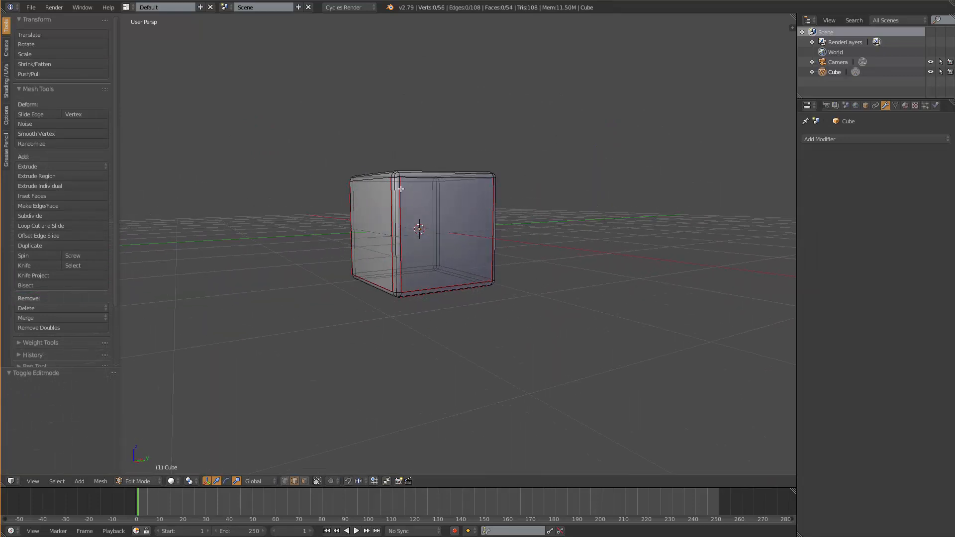
scroll(405, 216, up, 2)
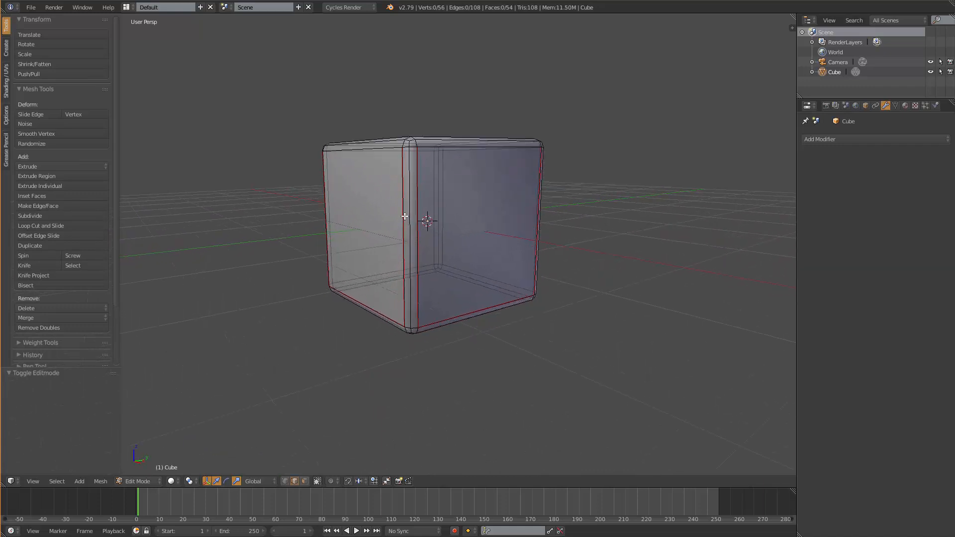
middle_drag(386, 260, 411, 205)
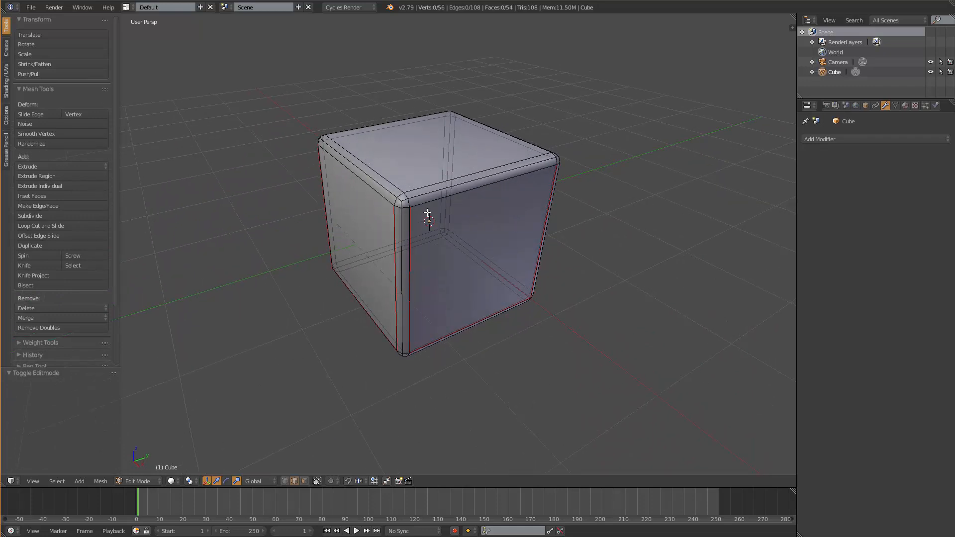
Select the whole mesh and show its UV layout in a UV/Image Editor beside the 3D view.
key(a)
key(a)
key(a)
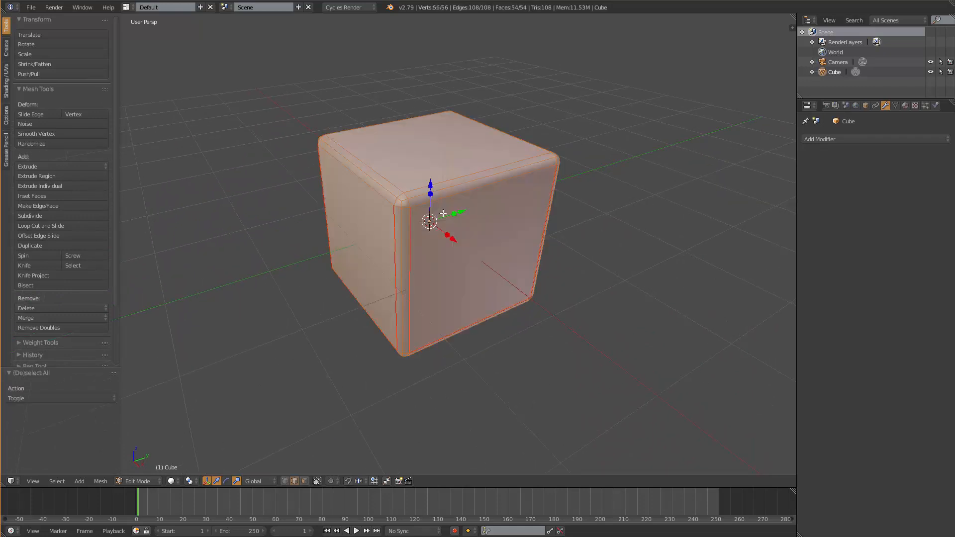
drag(759, 31, 532, 481)
click(533, 481)
click(552, 403)
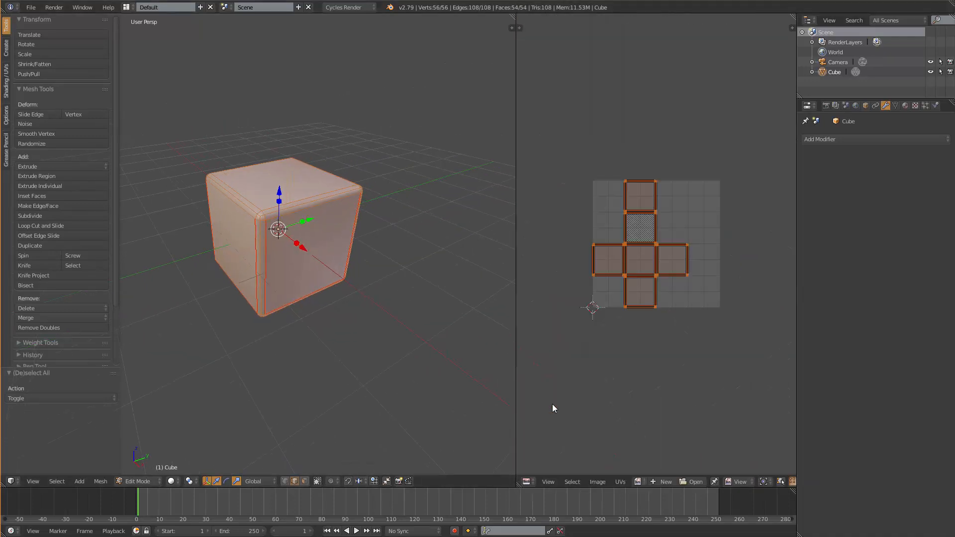
mouse_move(644, 288)
ctrl+middle_down()
mouse_move(668, 157)
mouse_move(657, 208)
mouse_move(663, 323)
mouse_move(667, 299)
ctrl+middle_up()
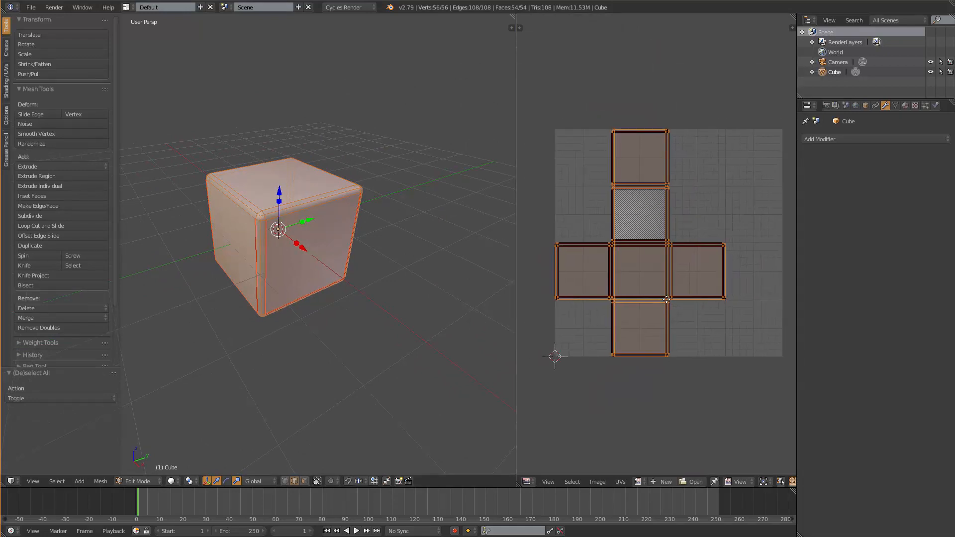
scroll(671, 329, up, 1)
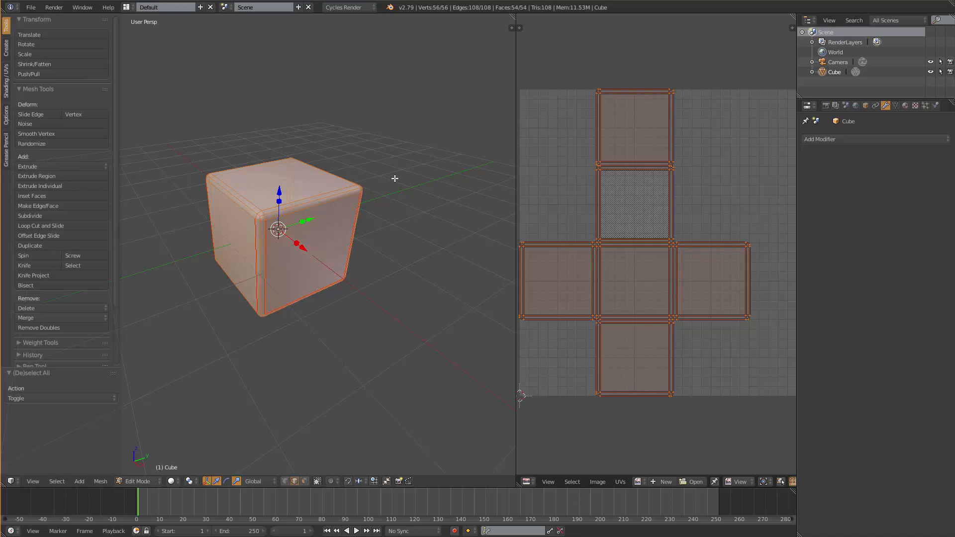
Run Seams From Islands on the whole mesh, deselect everything and examine the seams around the cube.
key(space)
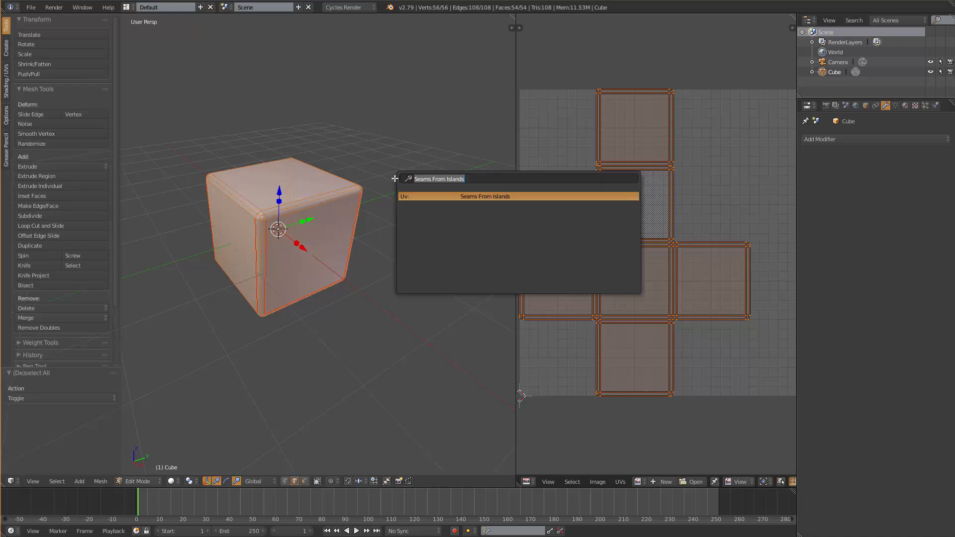
click(474, 198)
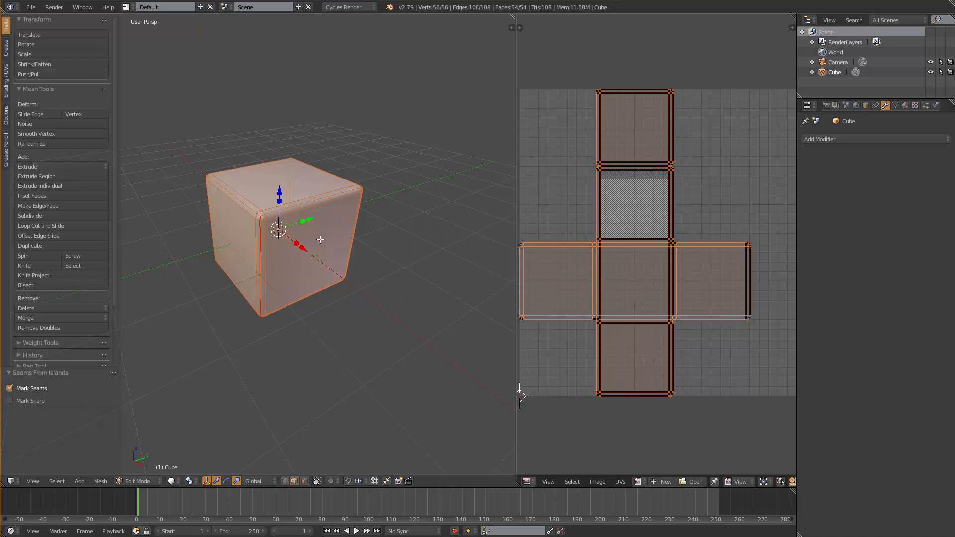
key(a)
middle_drag(319, 239, 298, 182)
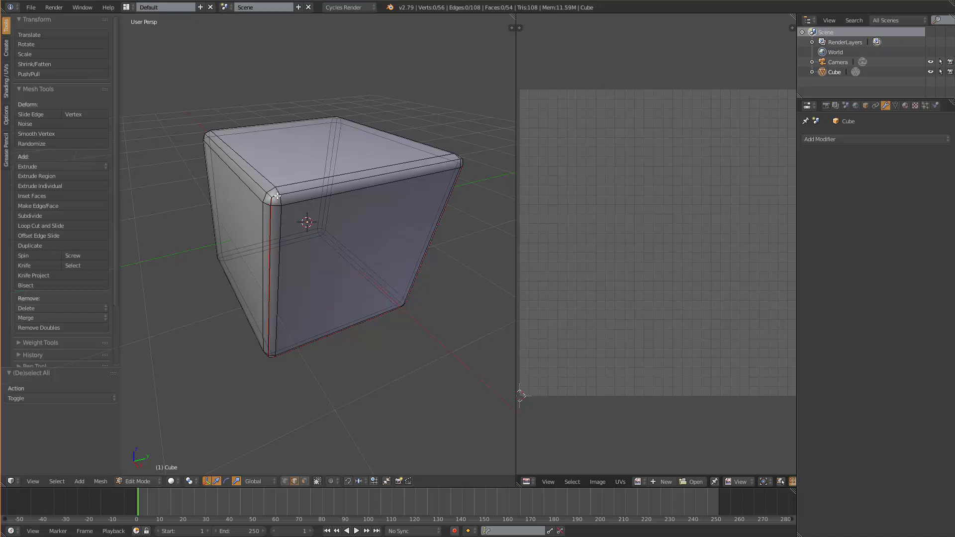
middle_drag(274, 340, 274, 255)
middle_drag(347, 272, 360, 328)
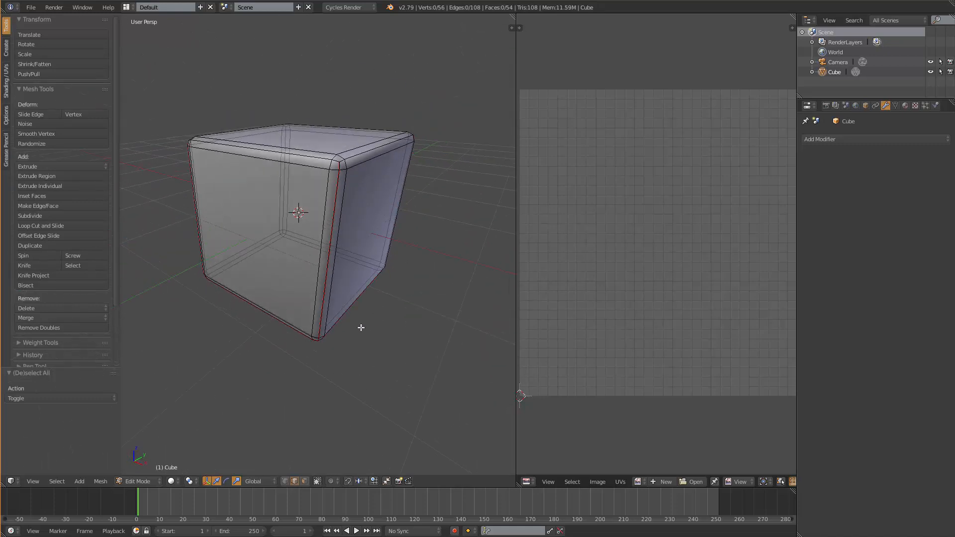
Reselect the whole mesh and look up the Seams From Islands operator in the operator search.
key(a)
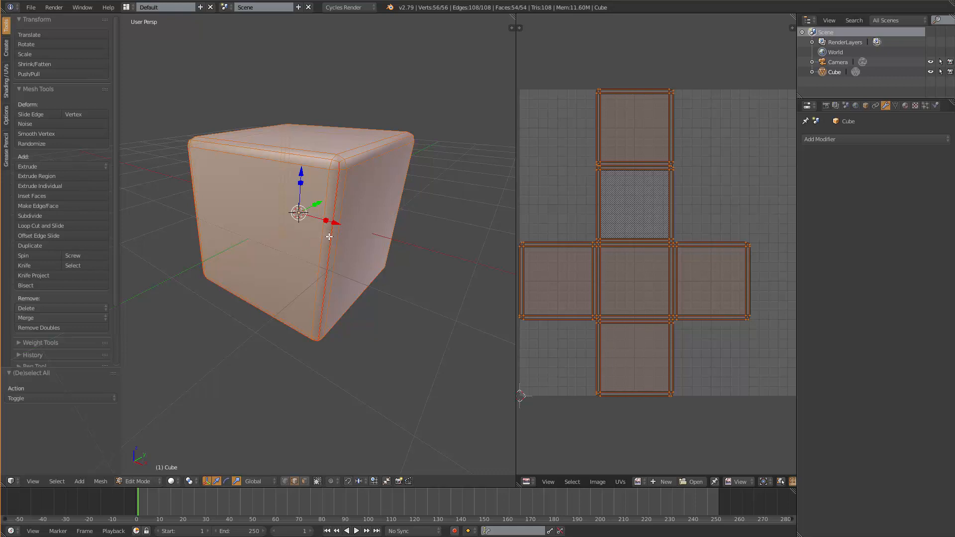
middle_drag(329, 237, 297, 238)
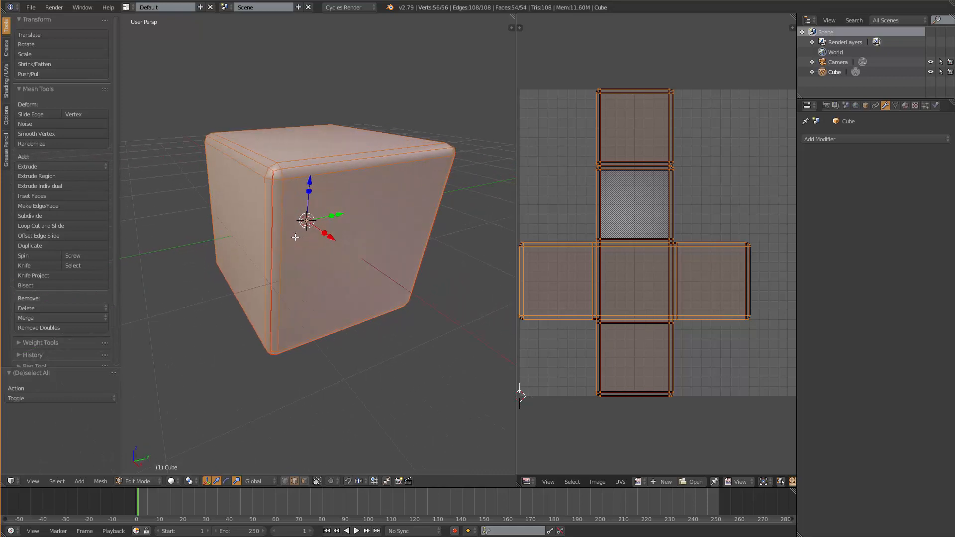
scroll(350, 179, down, 2)
scroll(336, 231, down, 1)
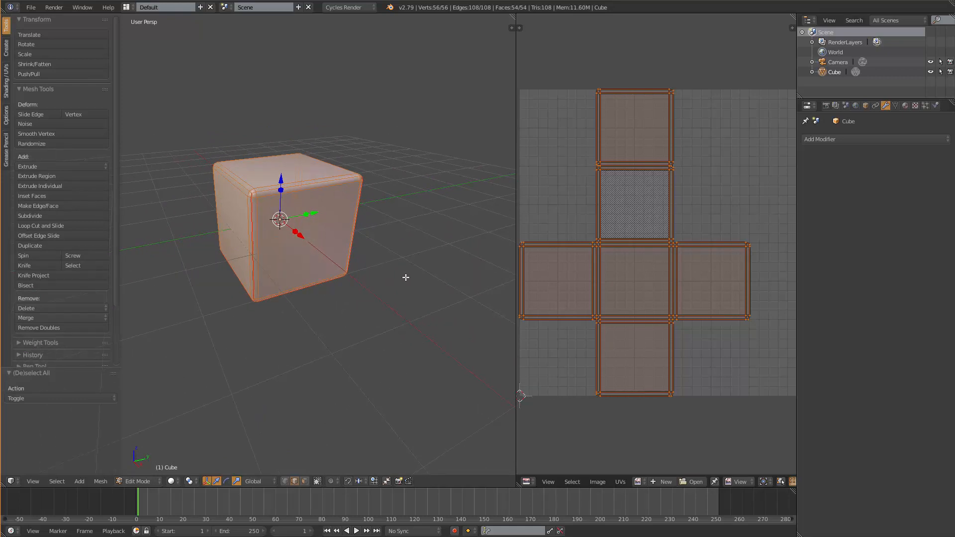
key(space)
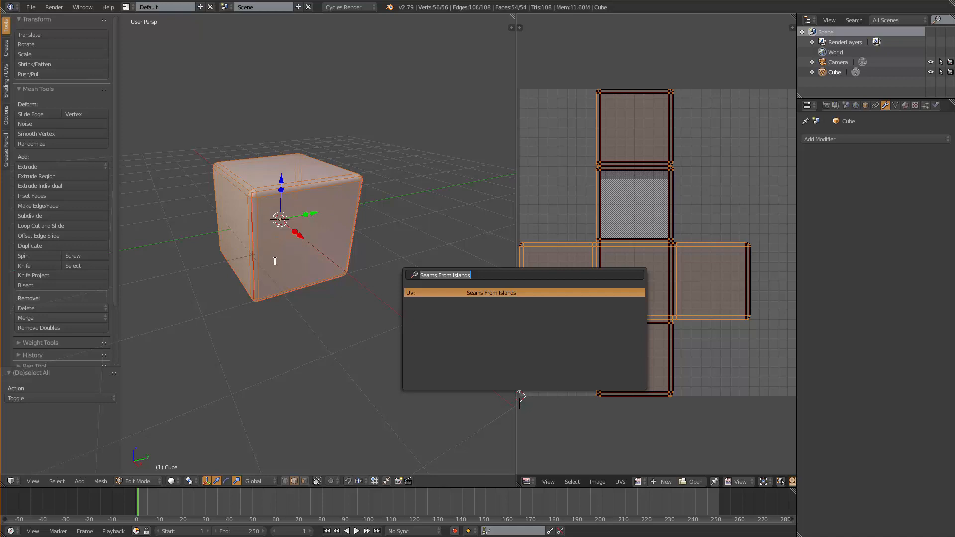
key(Return)
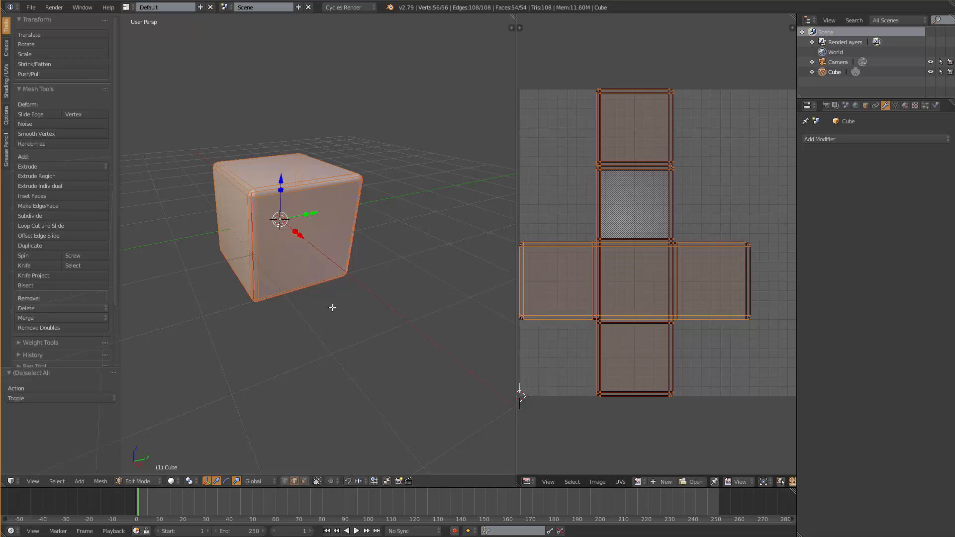